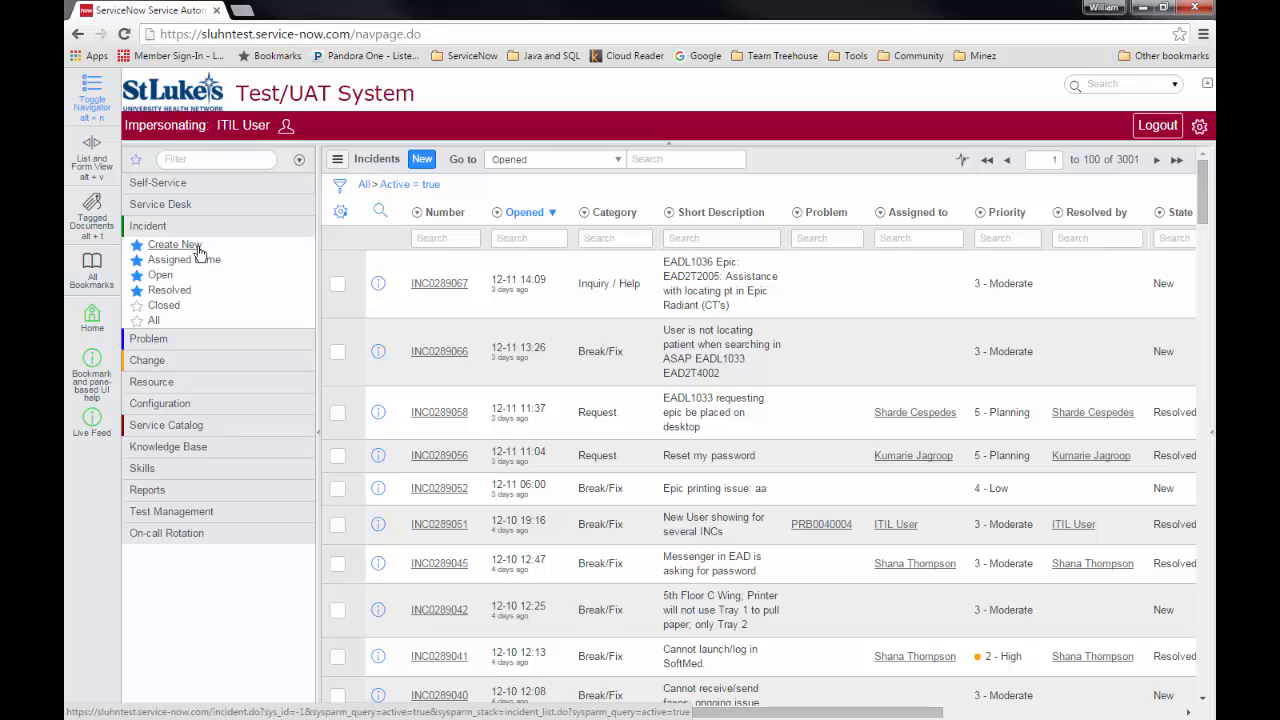
Start a new incident from the active Incidents list.
{"action": "left_click", "coordinate": [197, 247]}
Pick the caller and the on-behalf-of user, auto-filling location System Services and department DEVELOPMENT.
{"action": "left_click", "coordinate": [489, 213]}
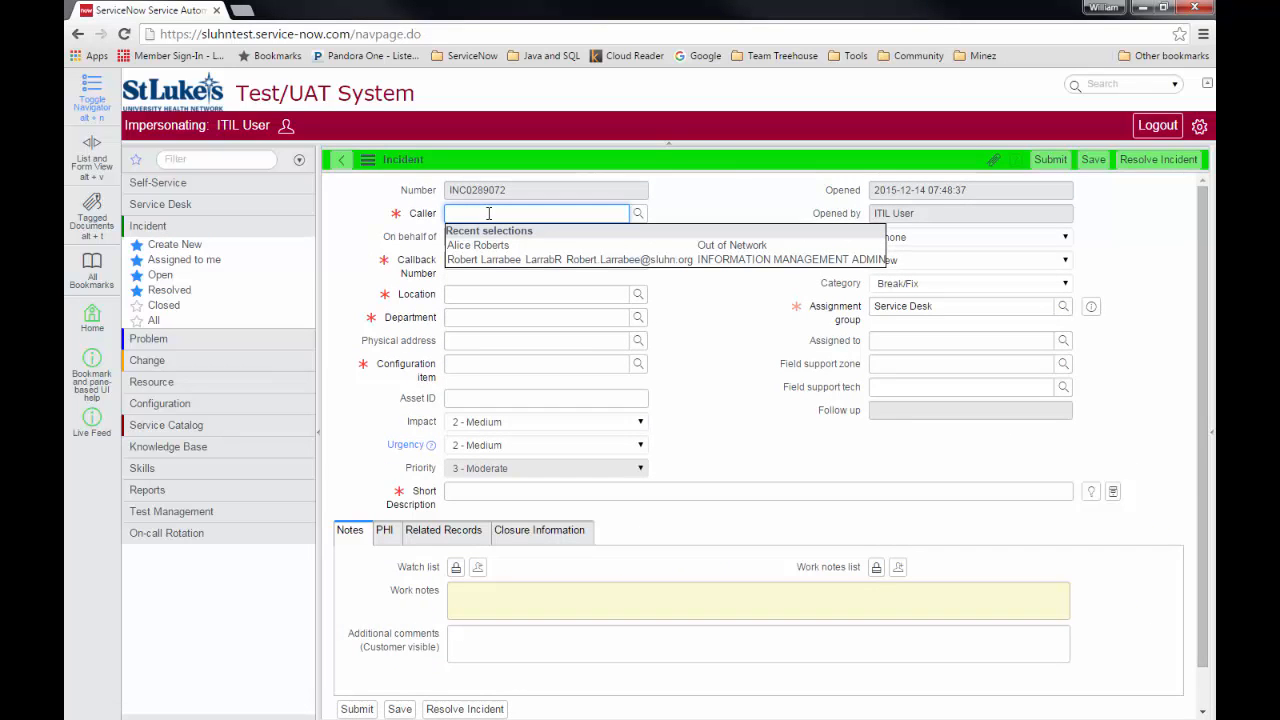
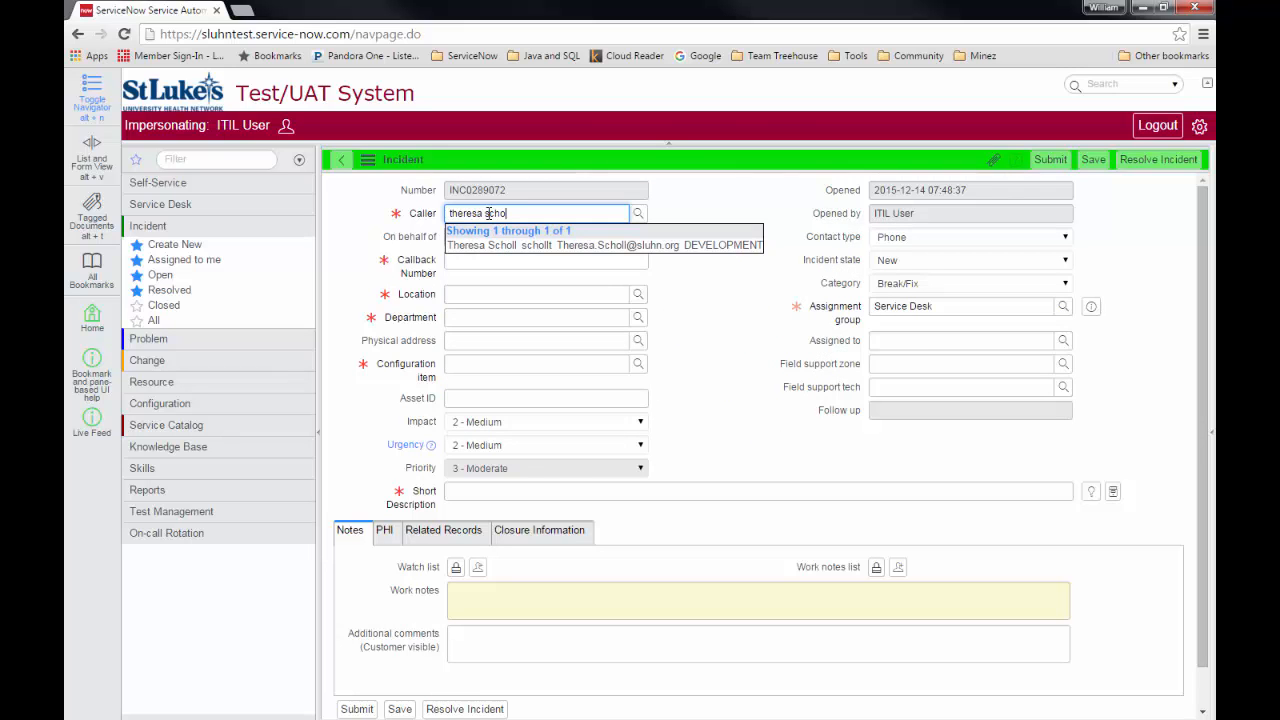
{"action": "key", "text": "Return"}
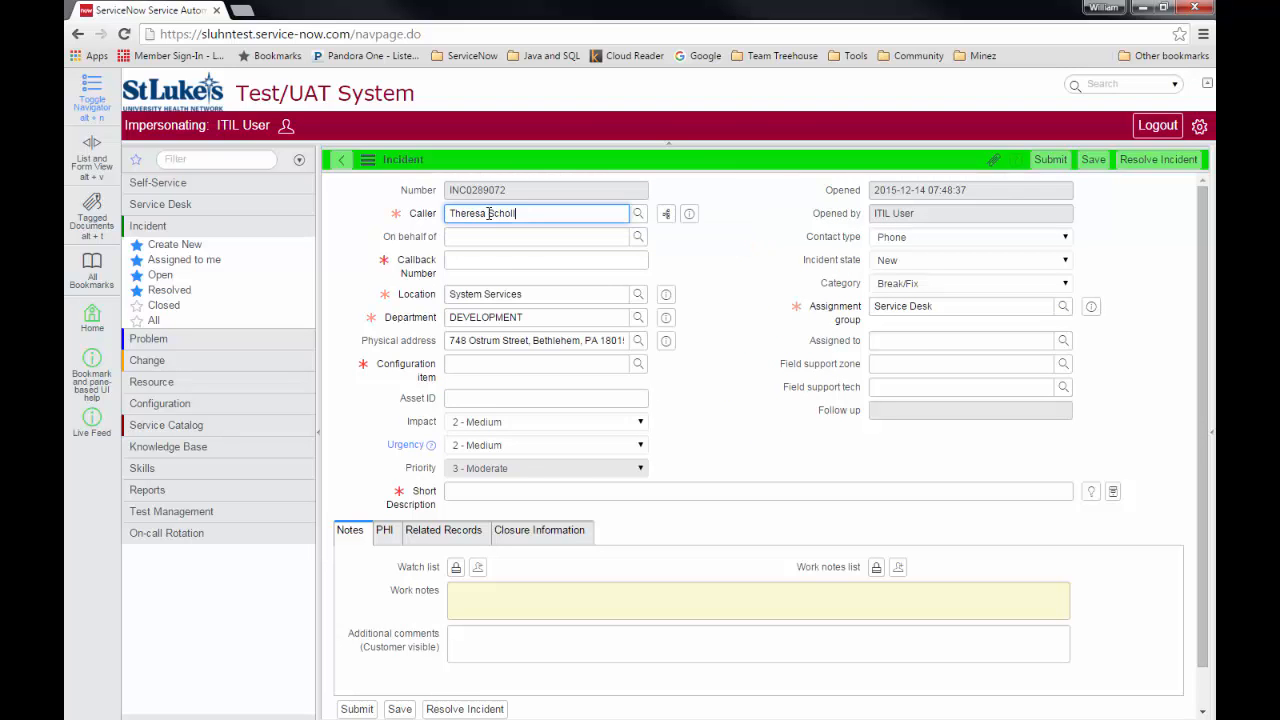
{"action": "key", "text": "Tab"}
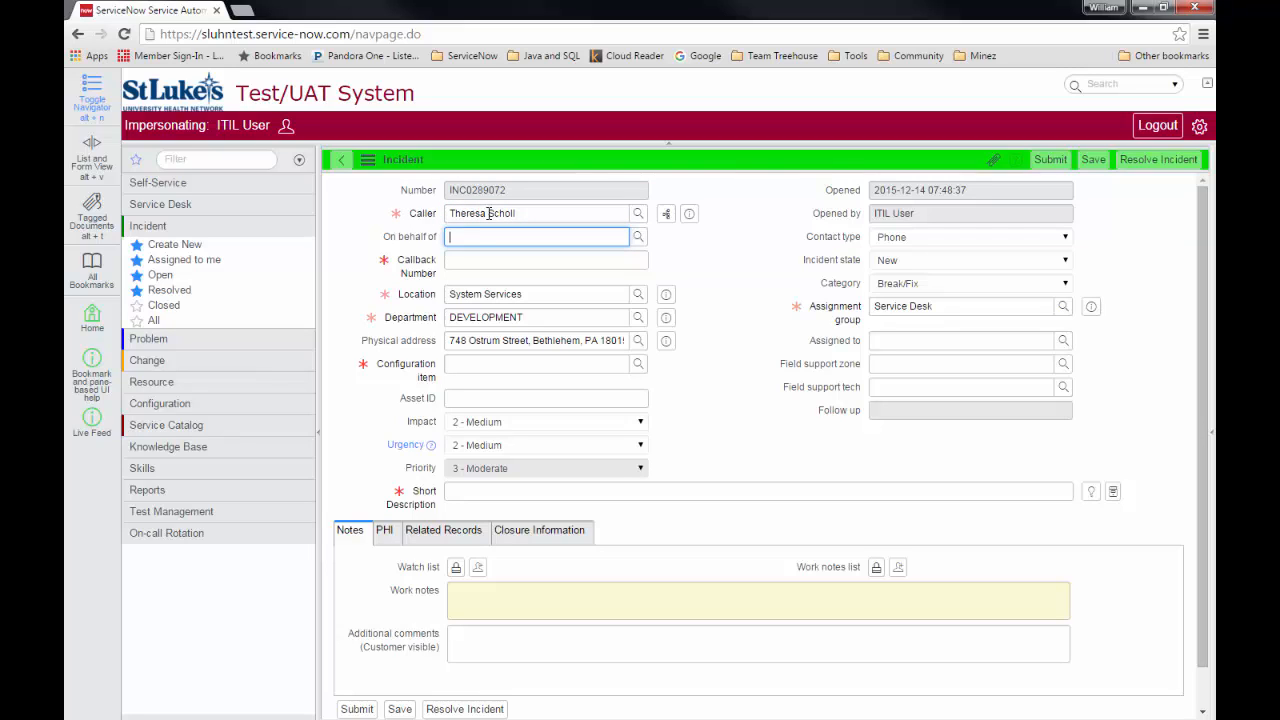
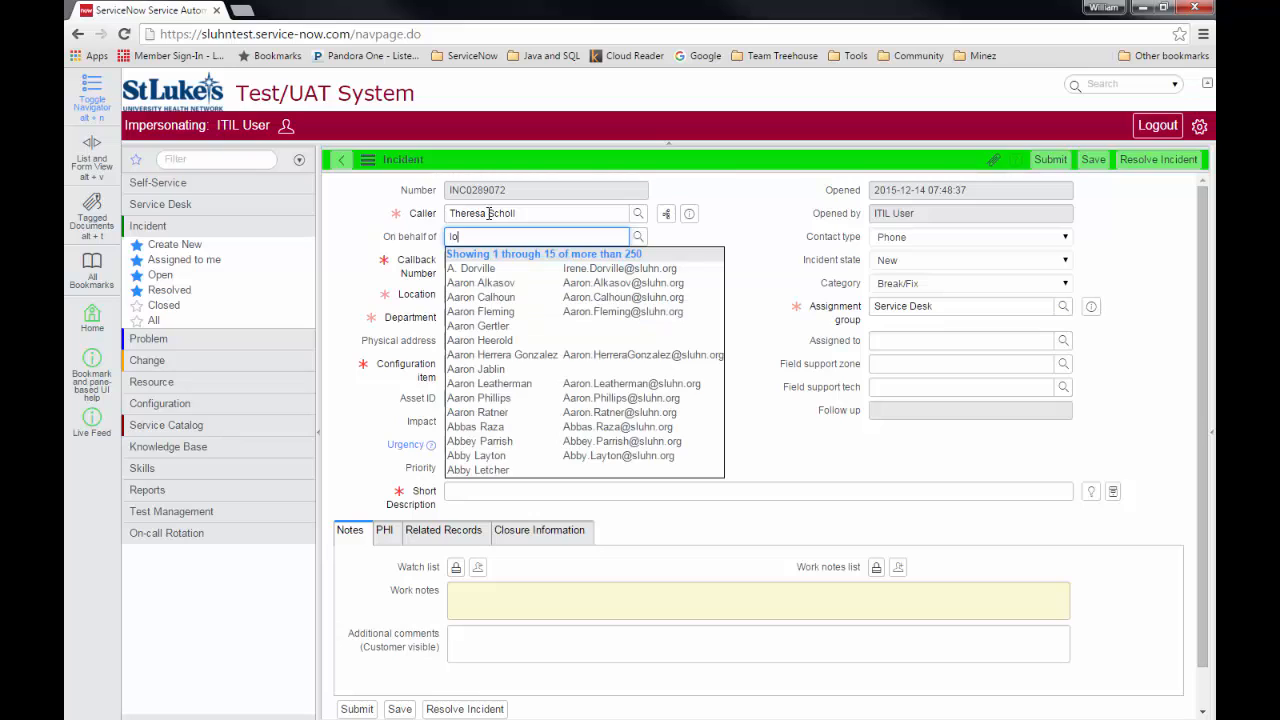
{"action": "key", "text": "Return"}
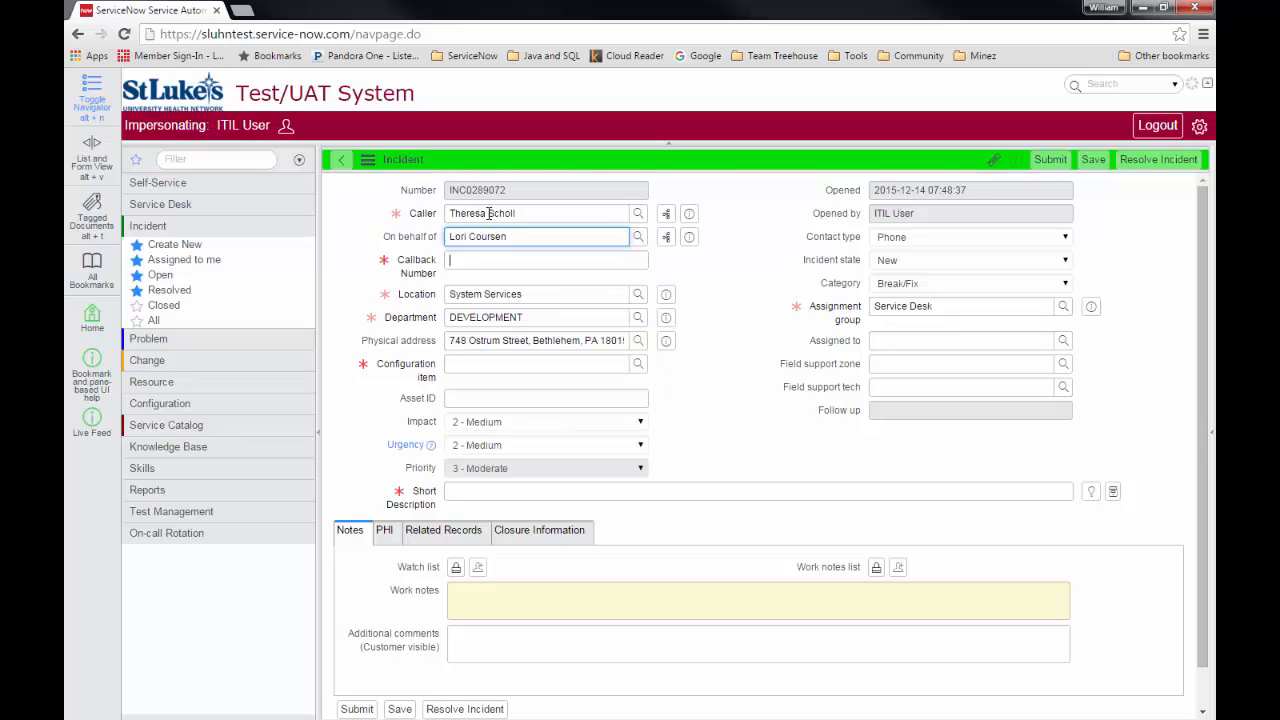
{"action": "key", "text": "Tab"}
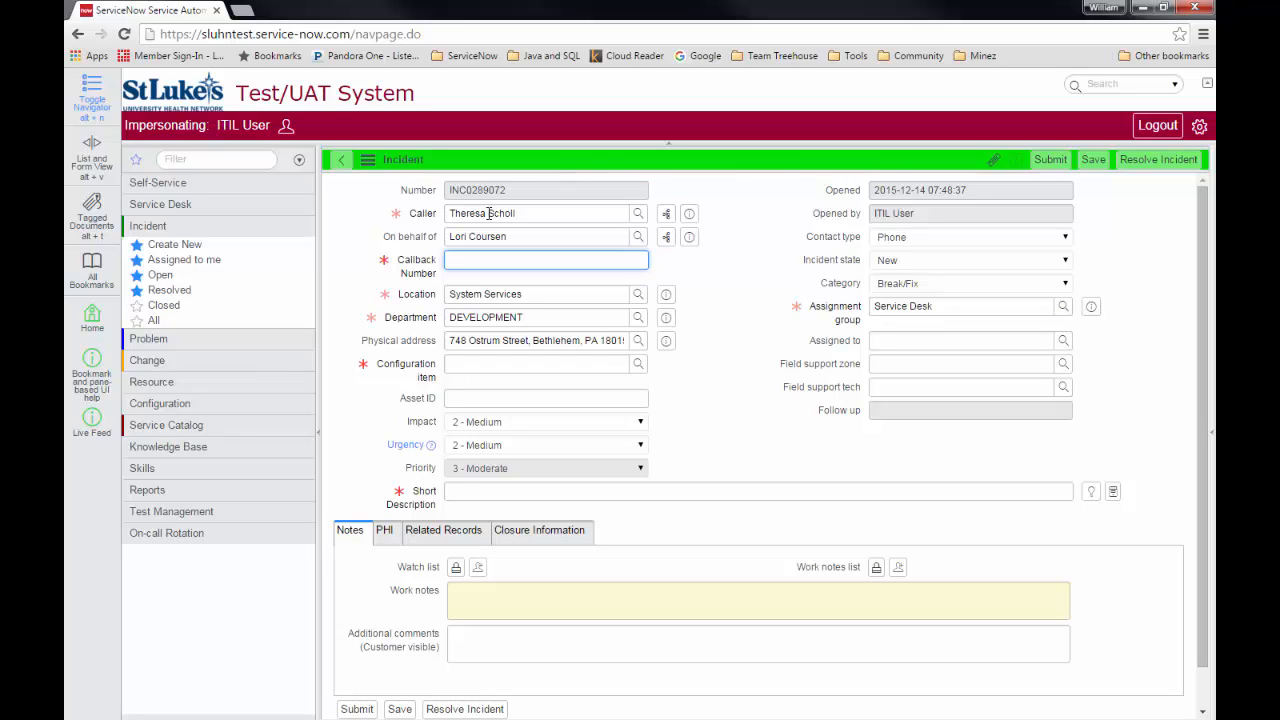
Enter the caller's callback phone number with extension and set the location to Bethlehem.
{"action": "key", "text": "Tab"}
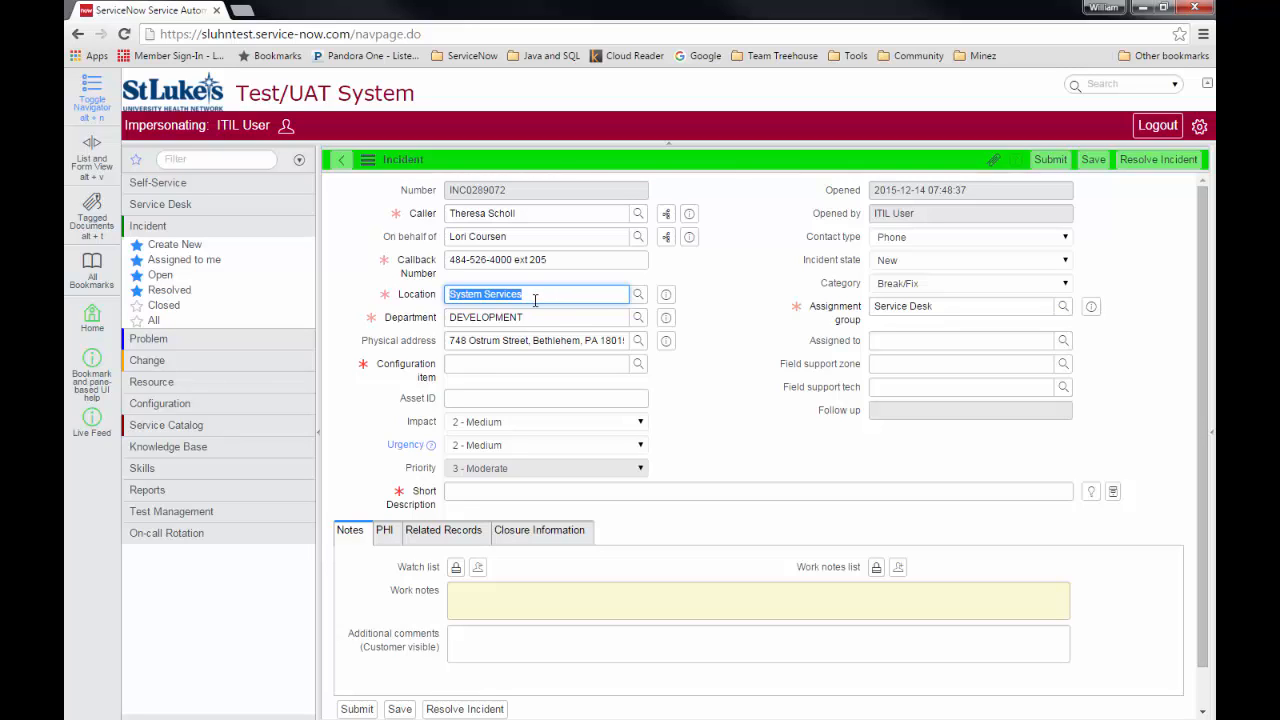
{"action": "type", "text": "beth"}
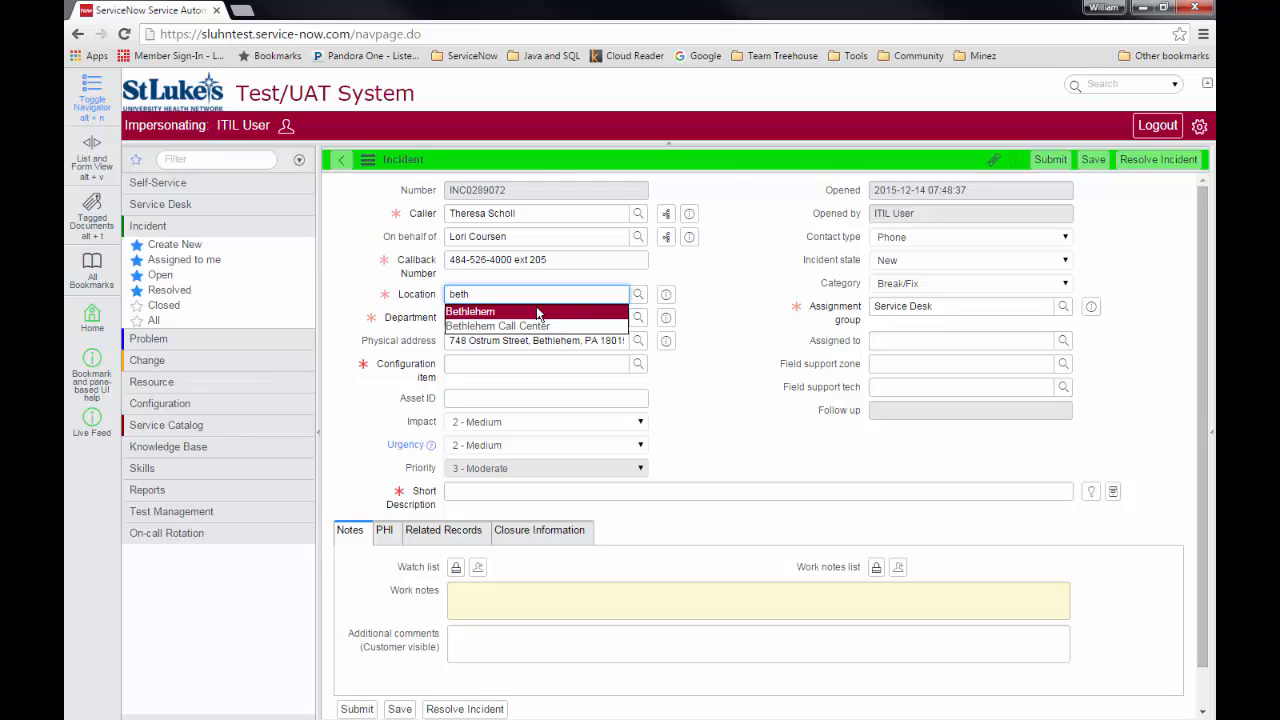
{"action": "left_click", "coordinate": [536, 310]}
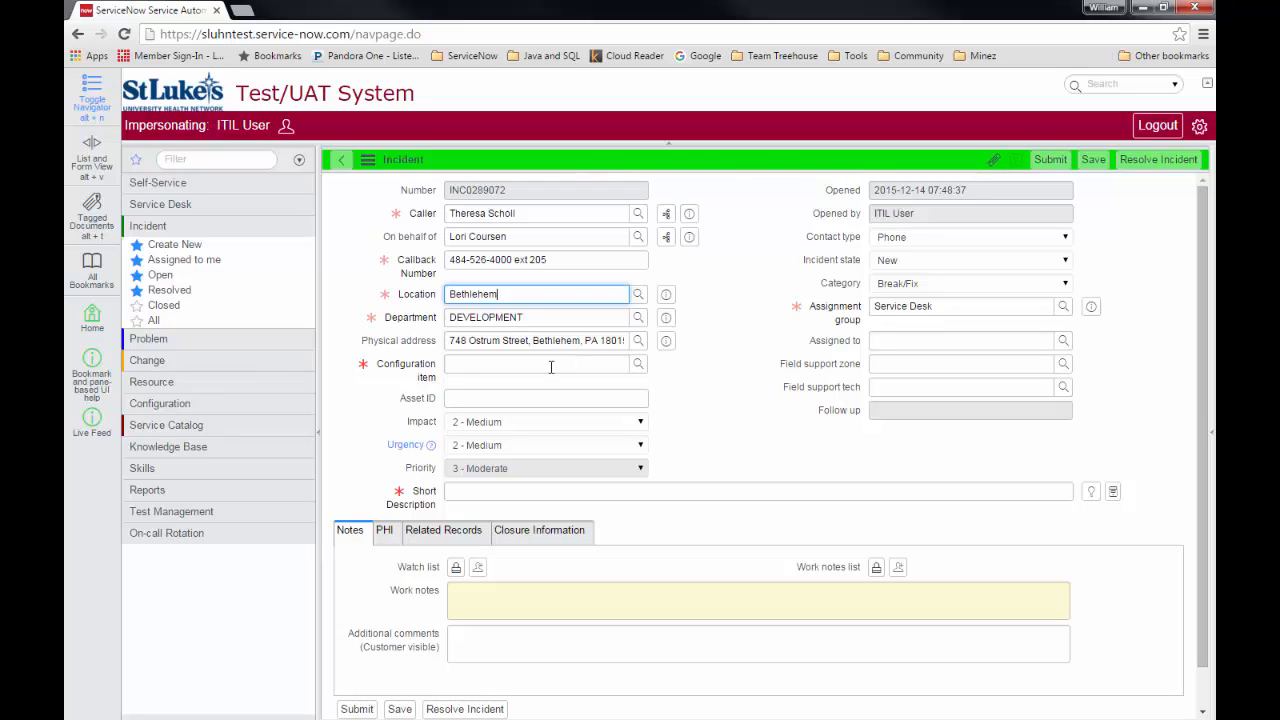
{"action": "left_click", "coordinate": [551, 367]}
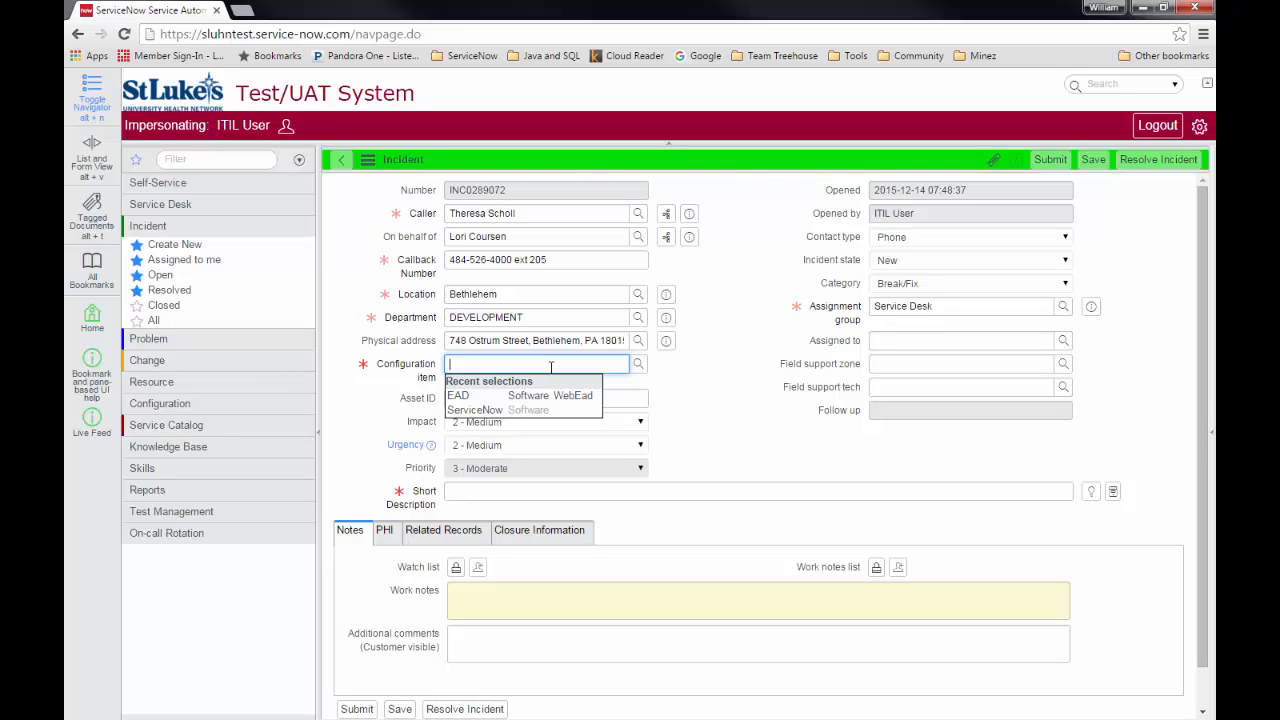
Set the configuration item to Desktop PC and the asset ID to S123456789.
{"action": "type", "text": "desk"}
{"action": "left_click", "coordinate": [548, 395]}
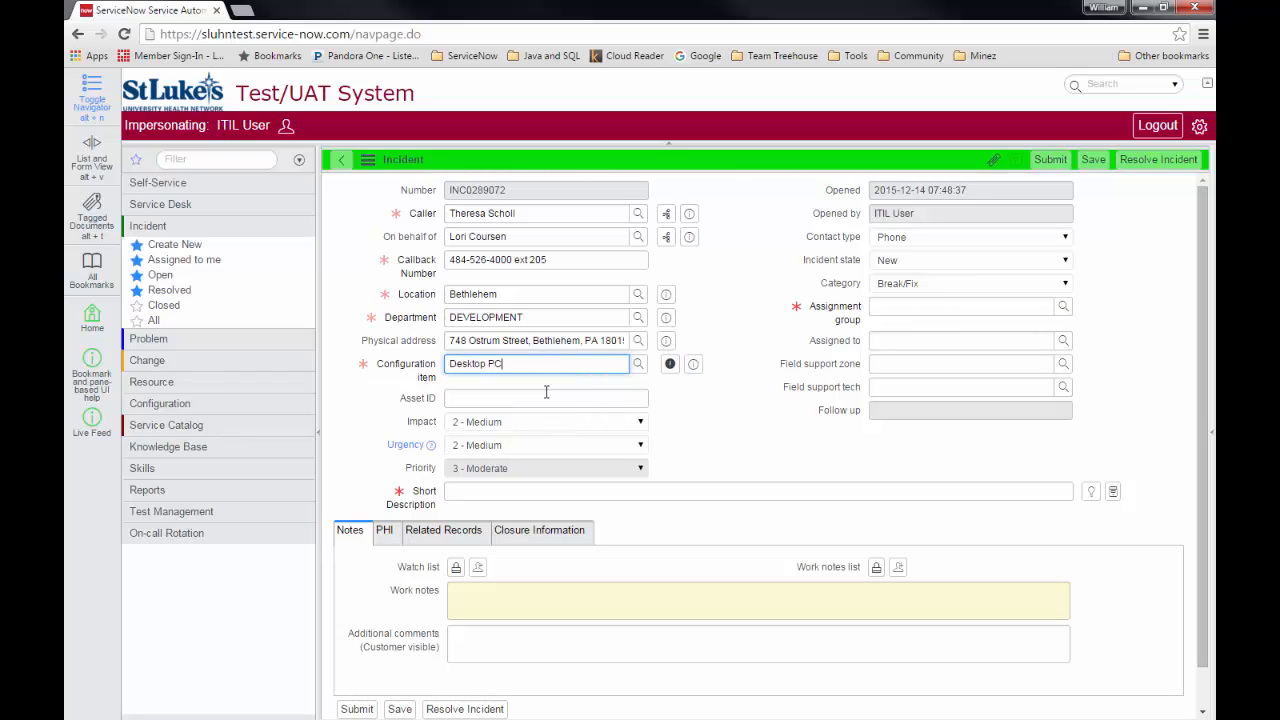
{"action": "left_click", "coordinate": [548, 395]}
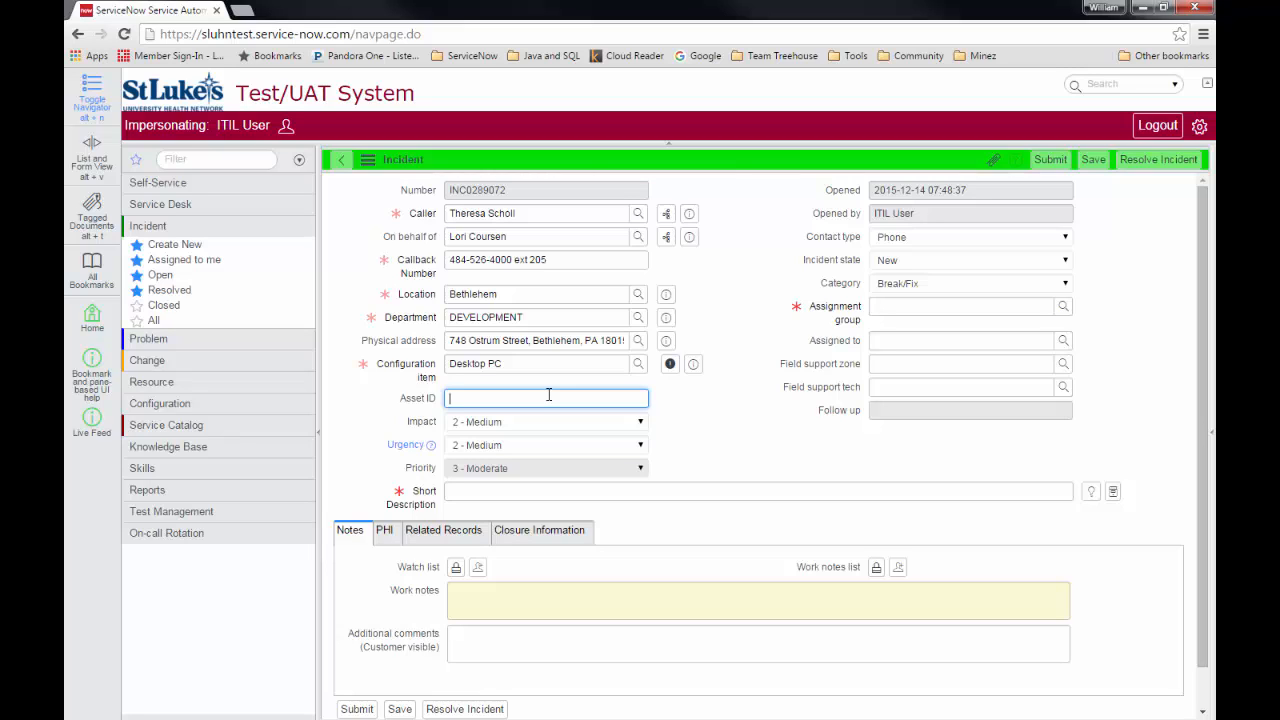
{"action": "type", "text": "S123456789"}
Set urgency to 1 - High, making priority 2 - High, and view the impact-and-urgency guidance.
{"action": "left_click", "coordinate": [642, 447]}
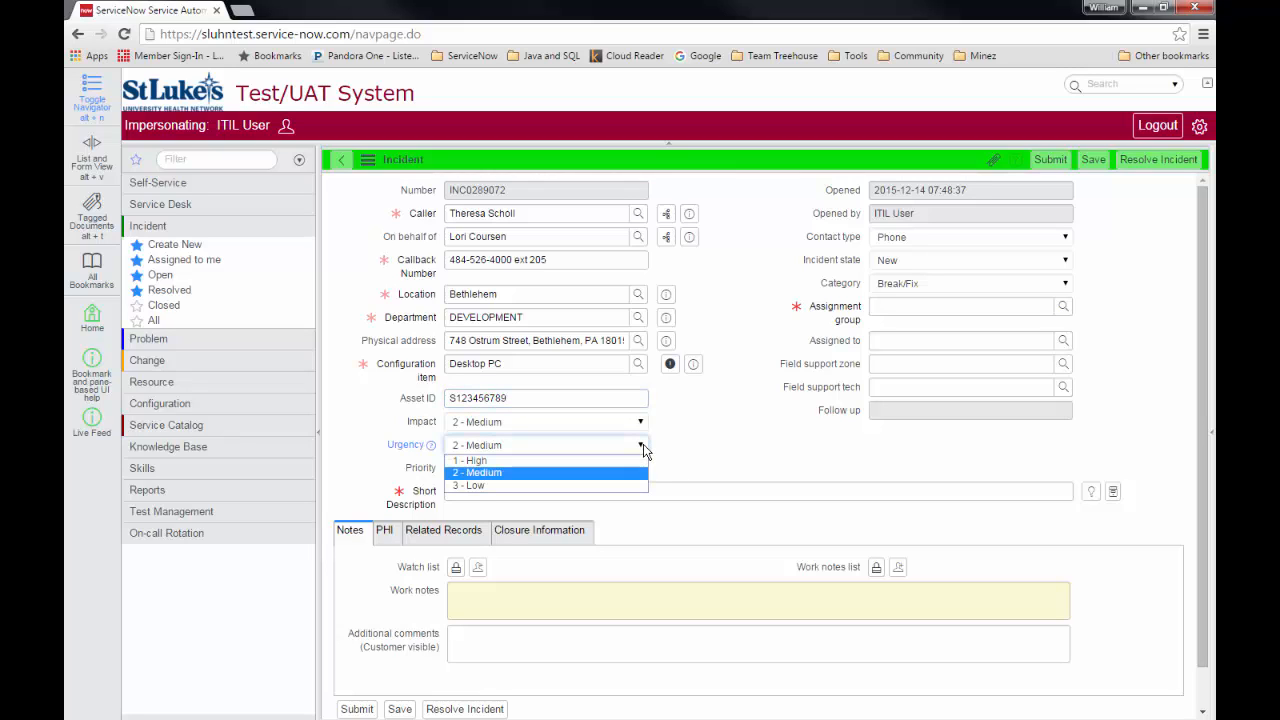
{"action": "left_click", "coordinate": [472, 460]}
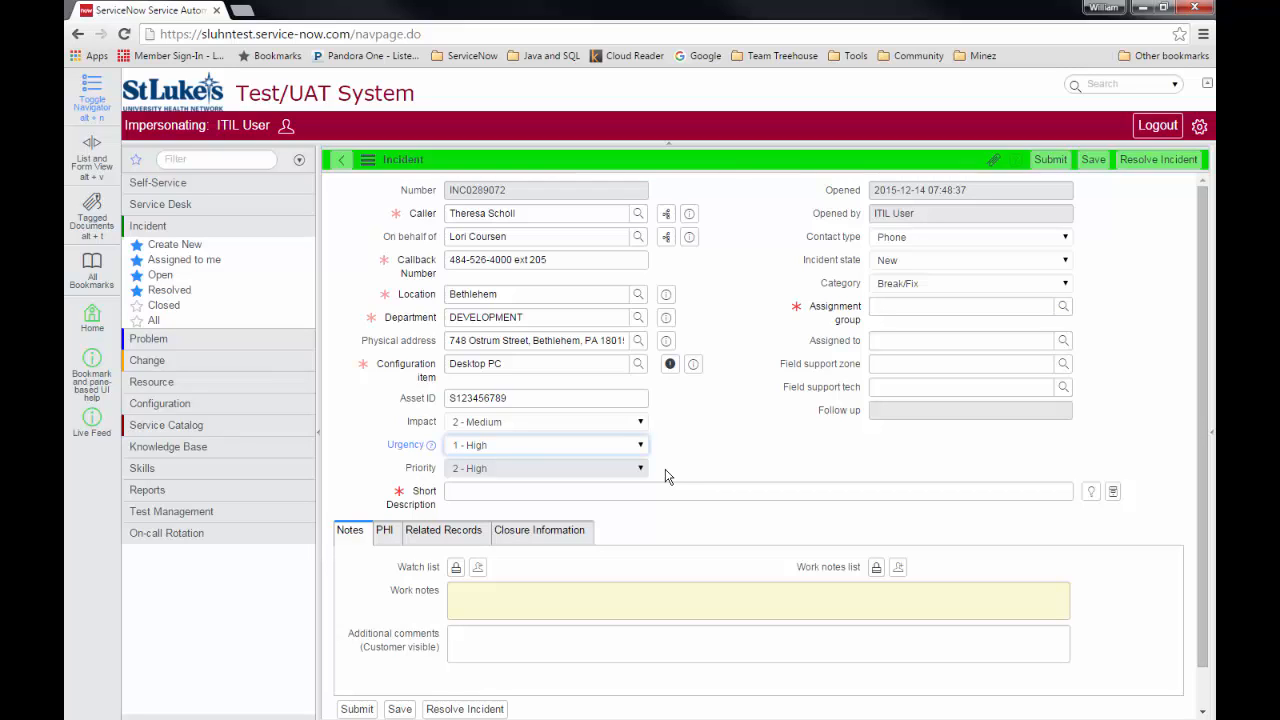
{"action": "left_click", "coordinate": [430, 447]}
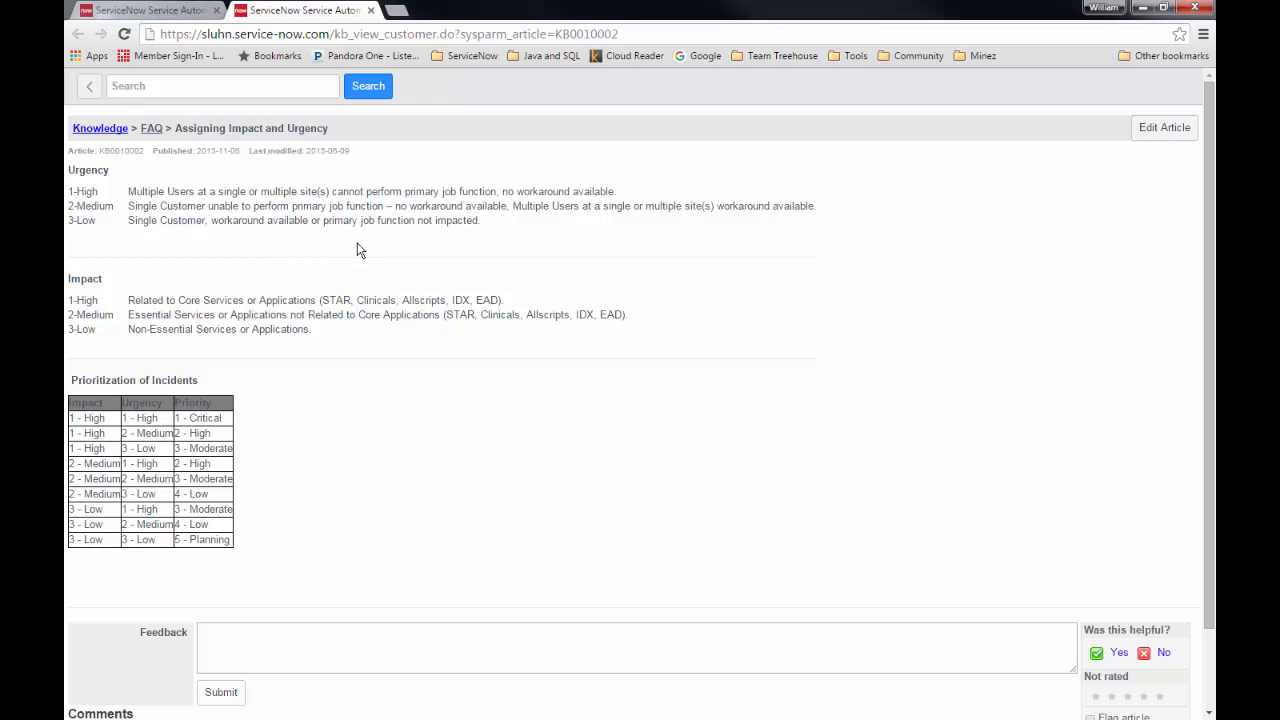
Close the knowledge article tab to return to the incident form.
{"action": "left_click", "coordinate": [371, 10]}
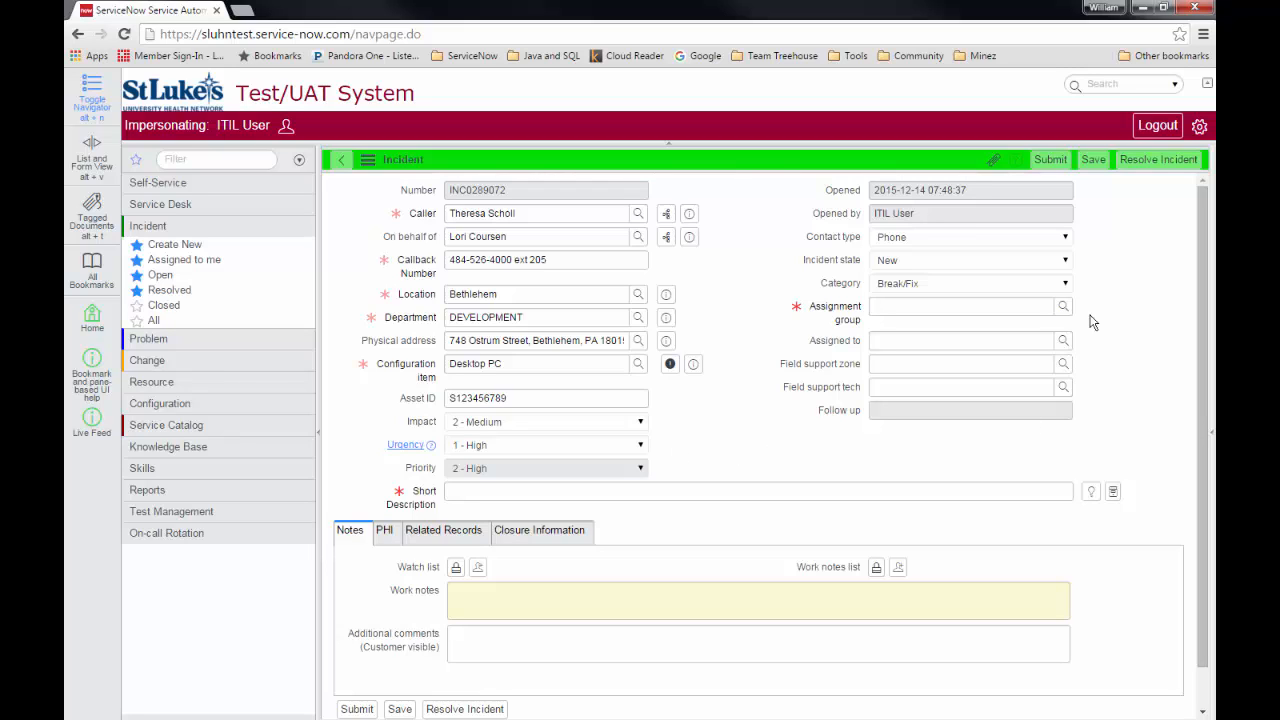
{"action": "left_click", "coordinate": [1068, 240]}
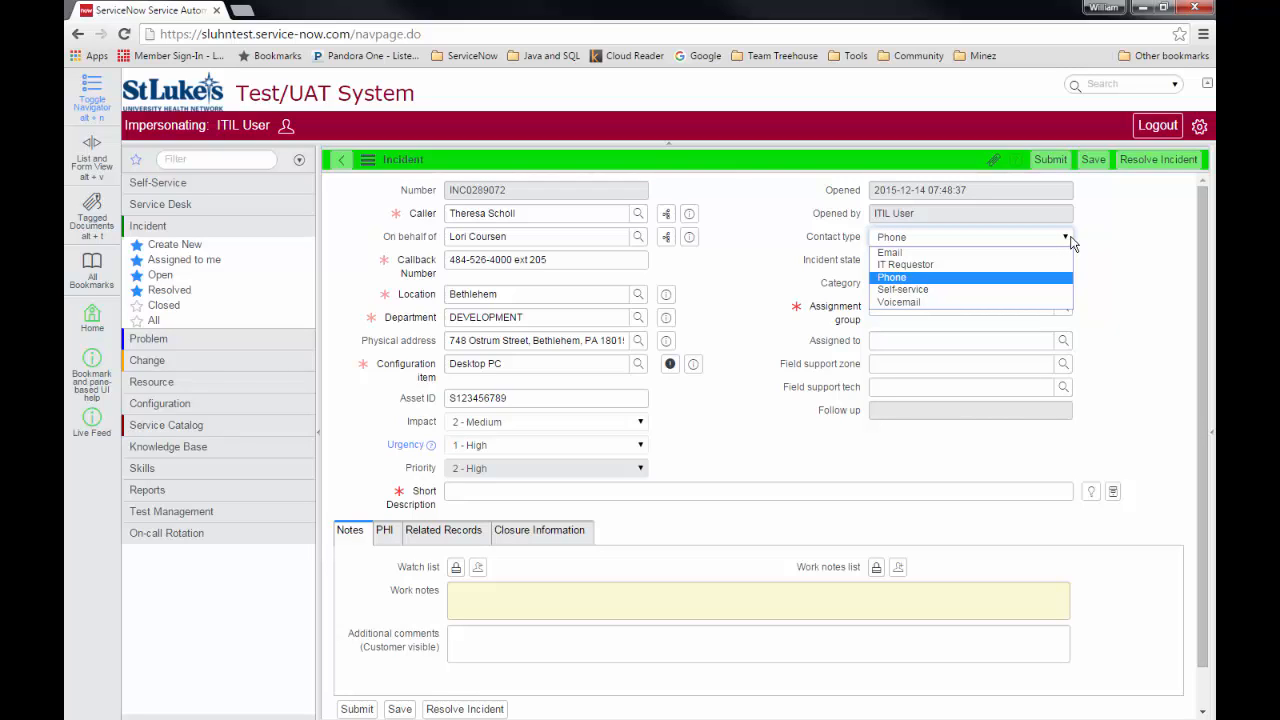
{"action": "left_click", "coordinate": [1070, 243]}
{"action": "left_click", "coordinate": [1066, 264]}
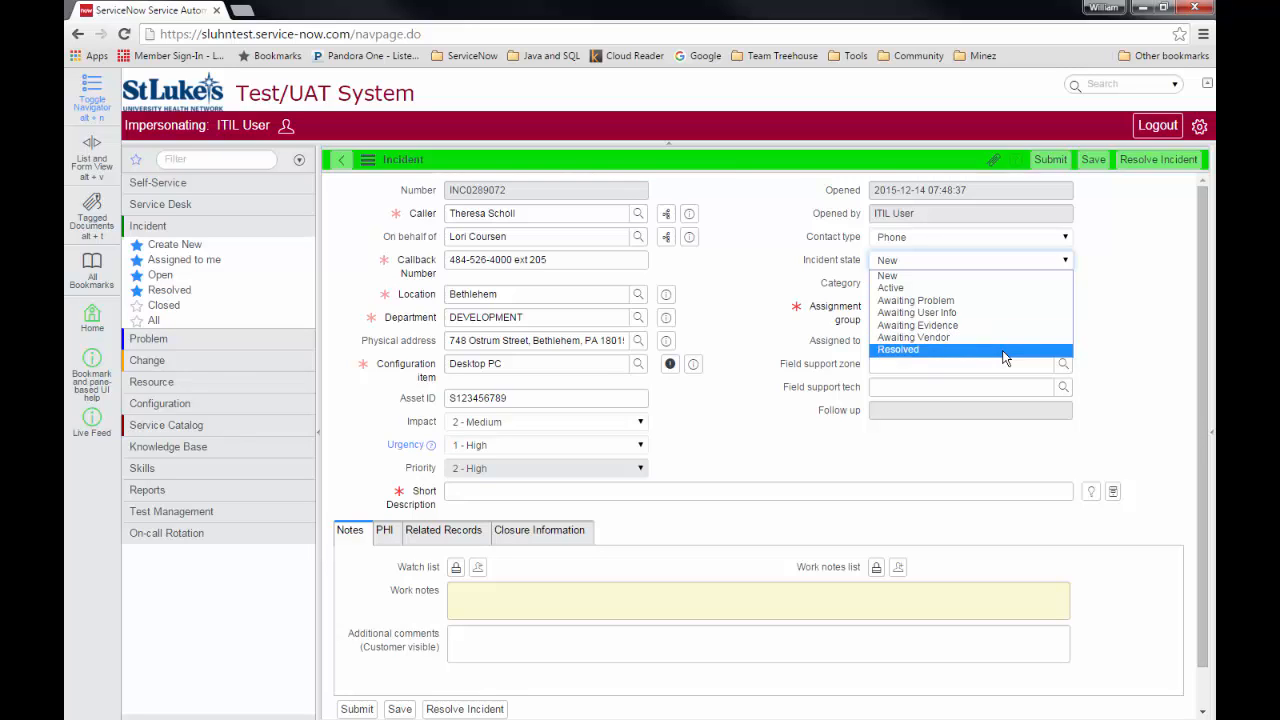
{"action": "left_click", "coordinate": [1126, 302]}
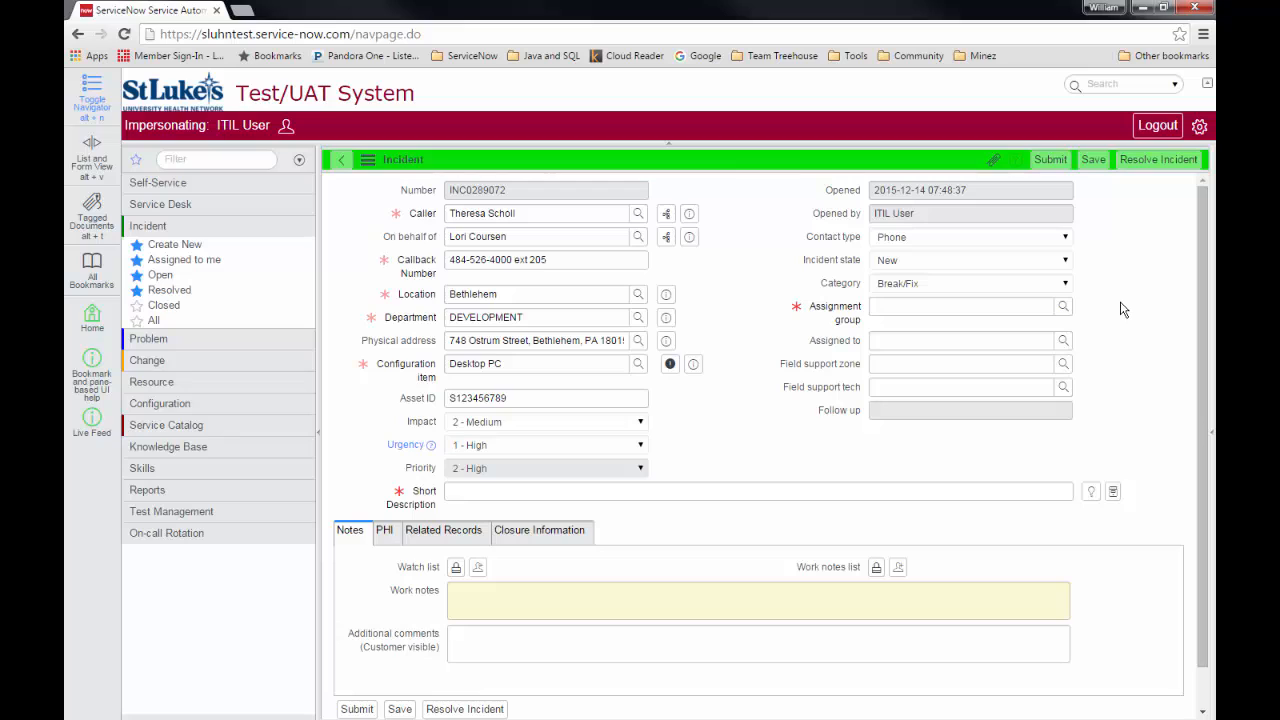
{"action": "left_click", "coordinate": [1066, 284]}
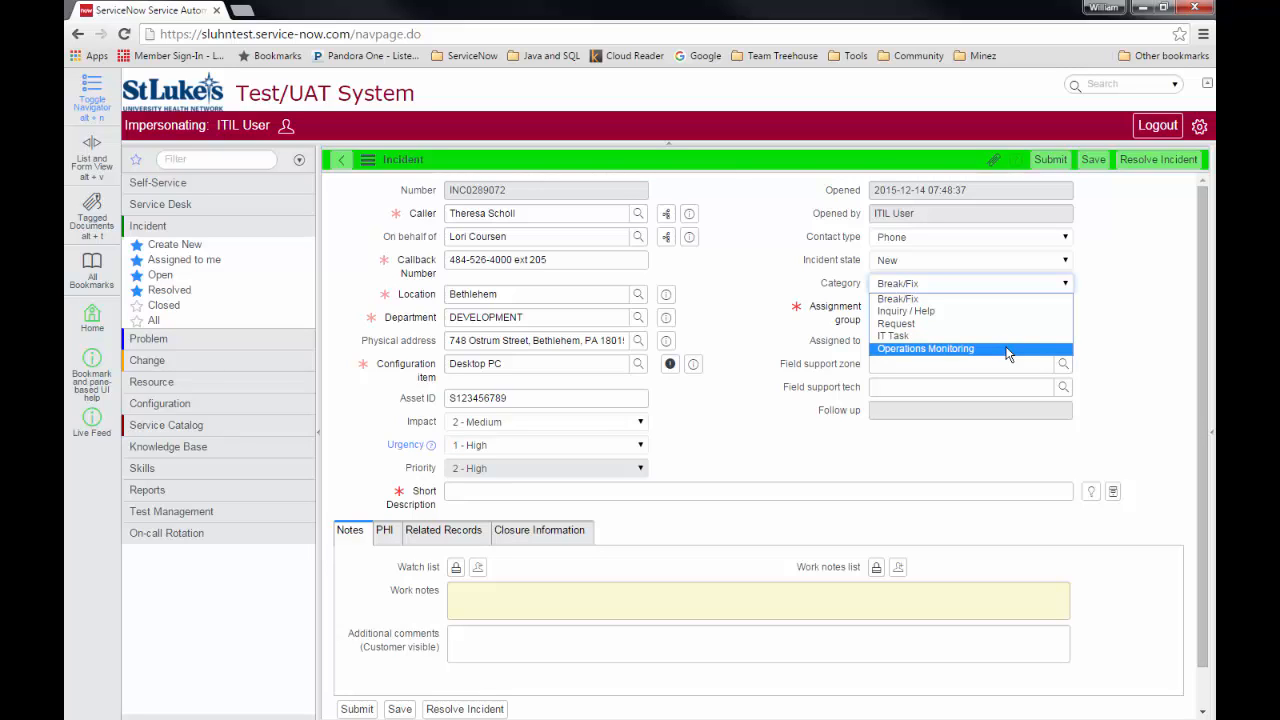
Keep category Break/Fix, set assignment group to FS SLB2, and leave Assigned to empty.
{"action": "left_click", "coordinate": [986, 299]}
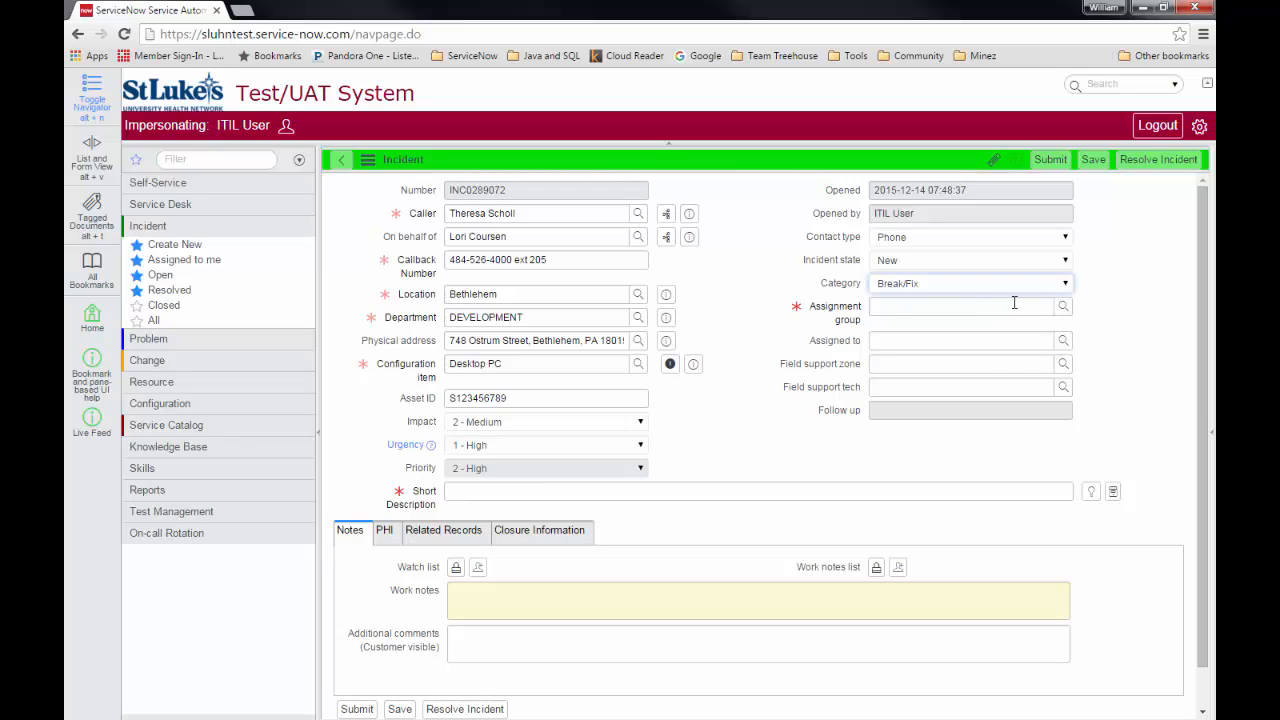
{"action": "left_click", "coordinate": [997, 302]}
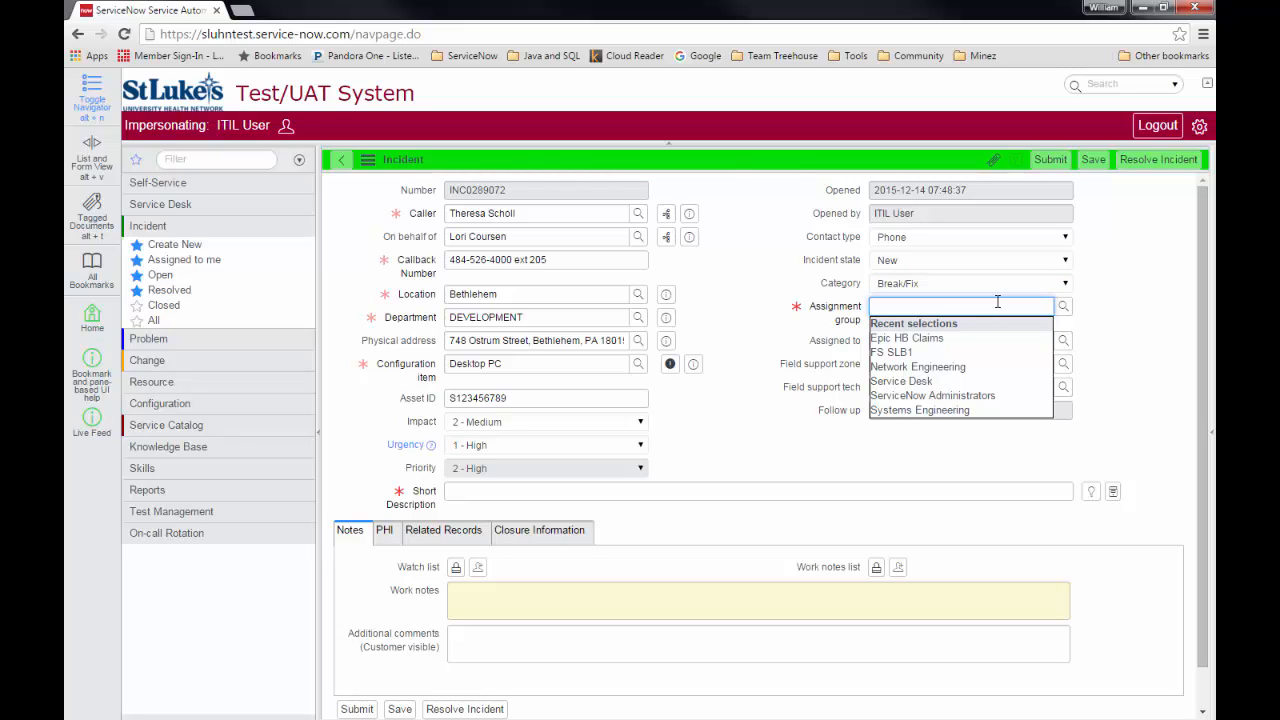
{"action": "type", "text": "fs slb2"}
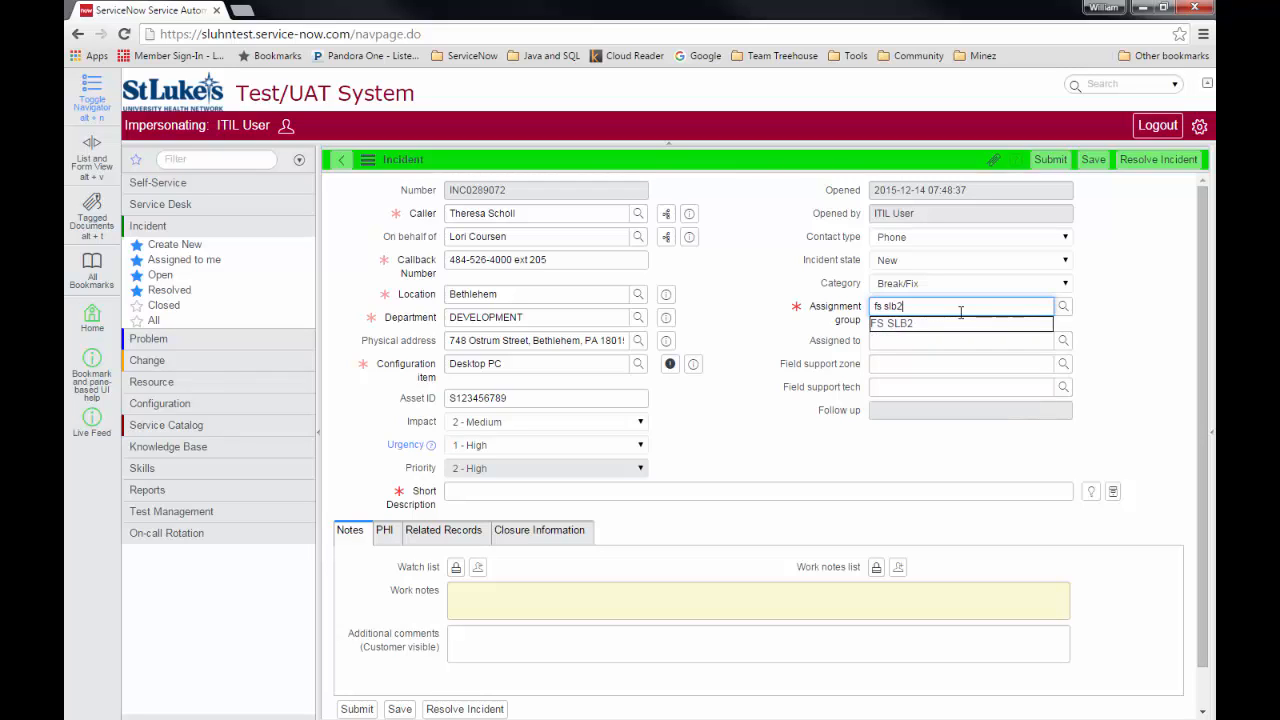
{"action": "key", "text": "Tab"}
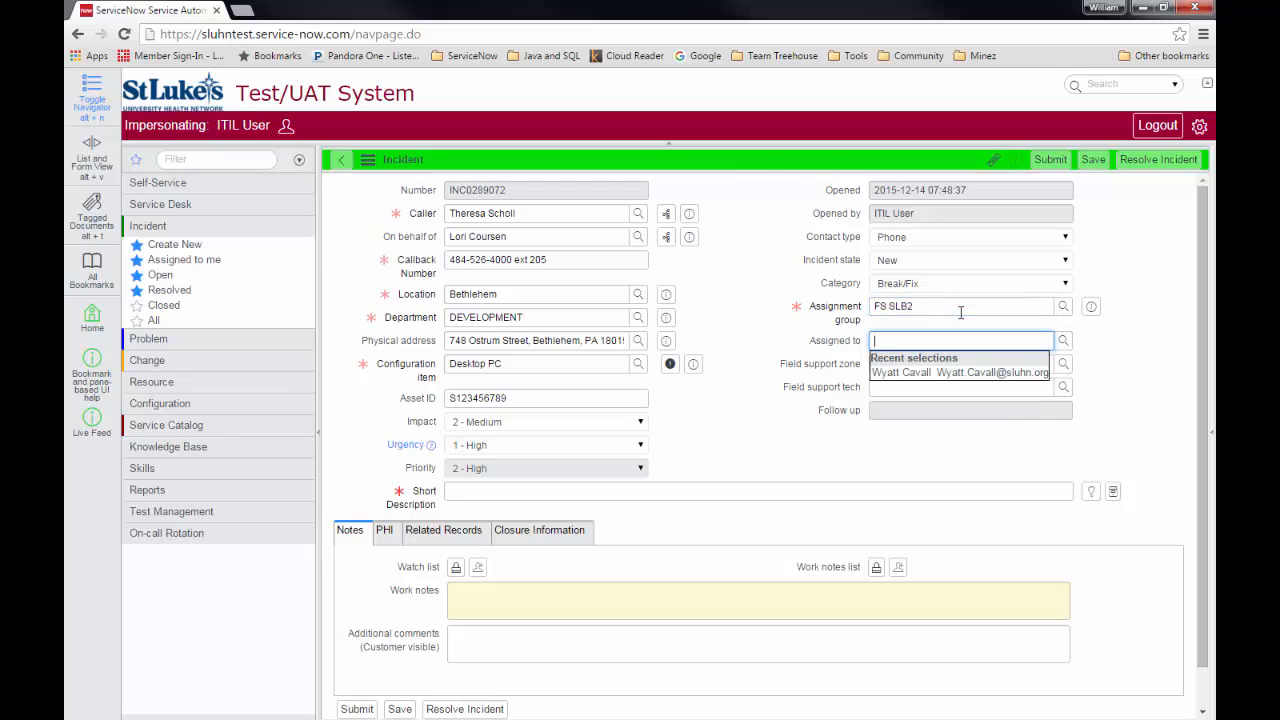
{"action": "left_click", "coordinate": [1142, 347]}
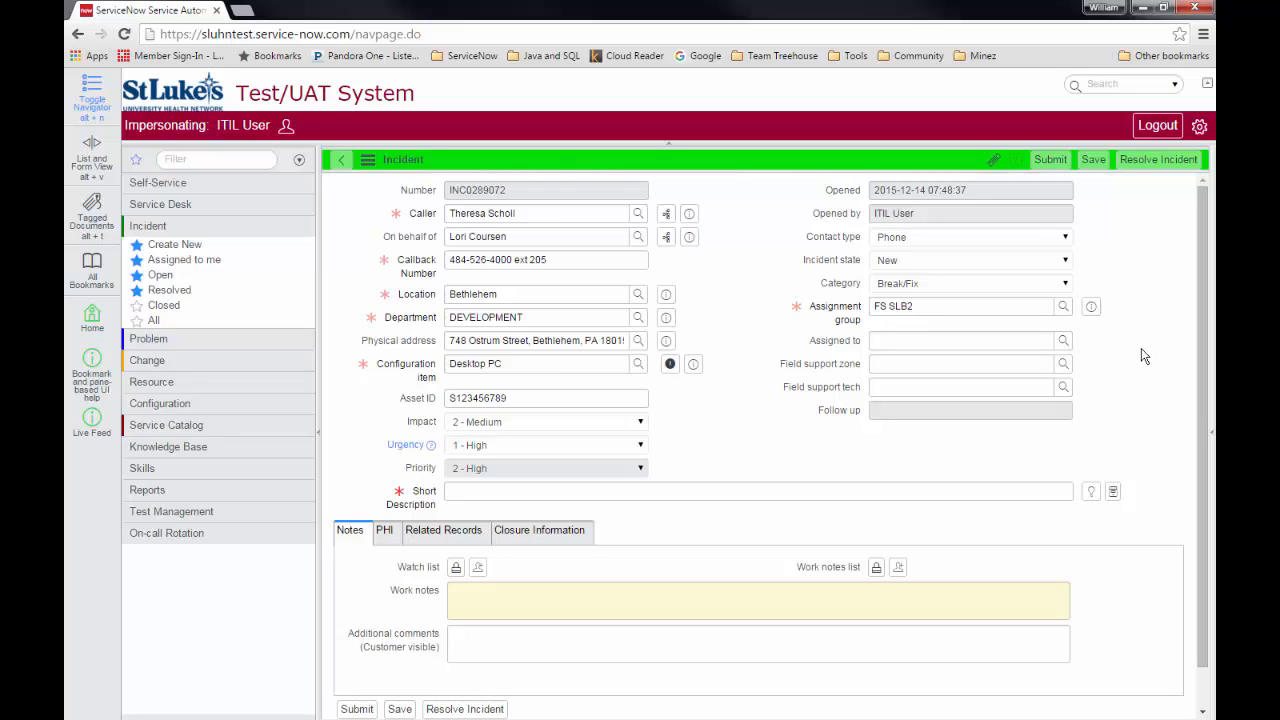
Enter the short description 'PC omits burning smell when on for more than 10 minutes'.
{"action": "left_click", "coordinate": [593, 489]}
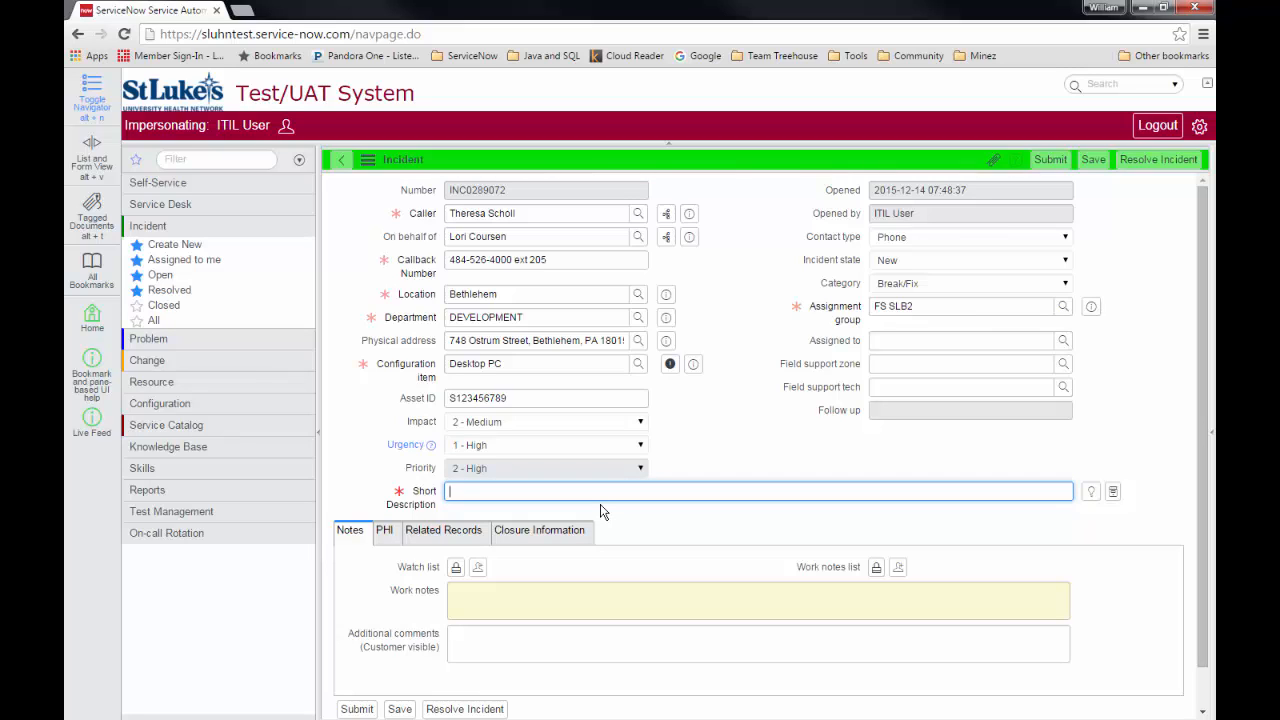
{"action": "type", "text": "PC omits burning smell whe"}
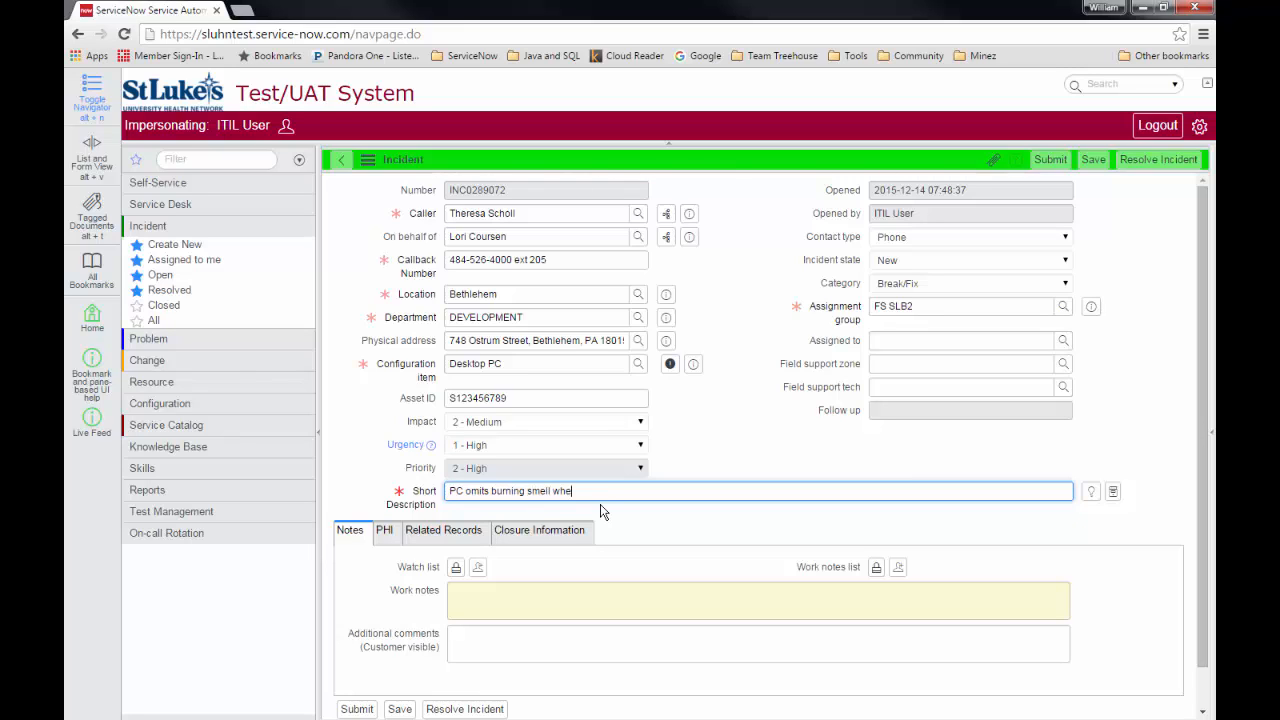
{"action": "type", "text": "n on for more than 10 minutes"}
Add a work note that the issue began yesterday with the front-desk office contact, then submit.
{"action": "left_click", "coordinate": [532, 605]}
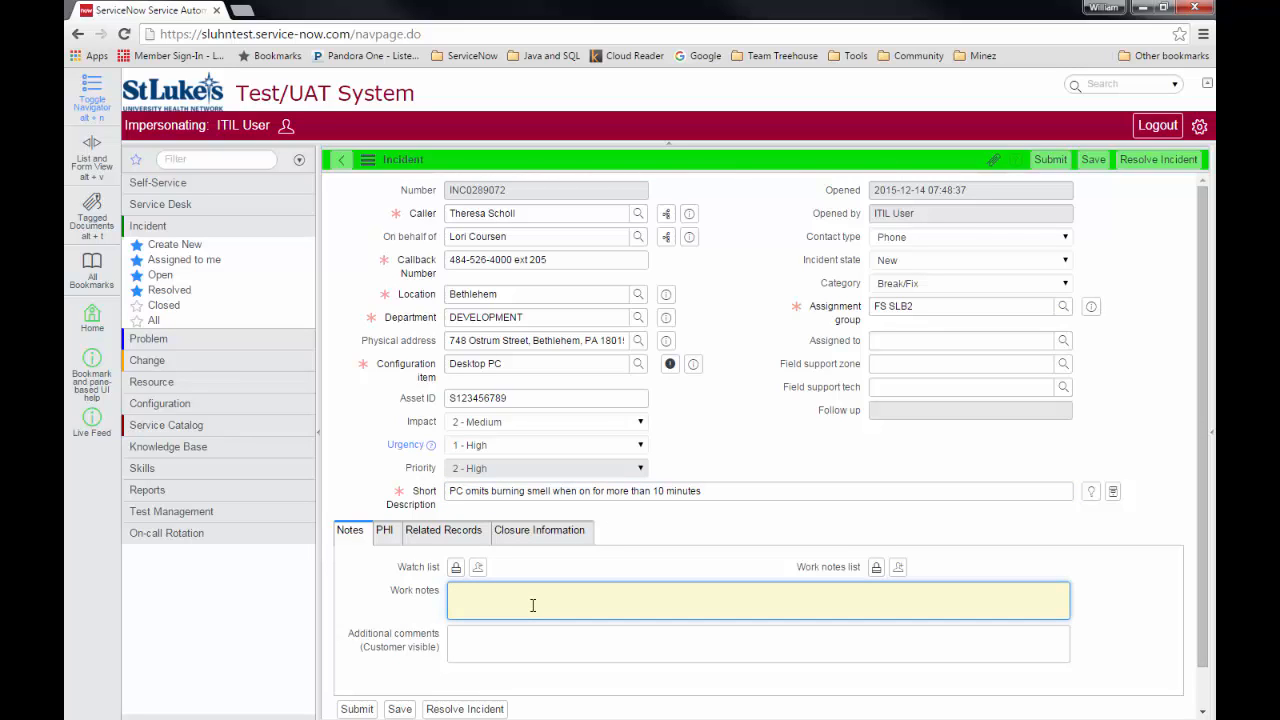
{"action": "type", "text": "Isse"}
{"action": "key", "text": "BackSpace"}
{"action": "type", "text": "ue began yesterday.  If need to uno"}
{"action": "key", "text": "BackSpace"}
{"action": "type", "text": "locke"}
{"action": "key", "text": "BackSpace"}
{"action": "type", "text": "office, see Ter"}
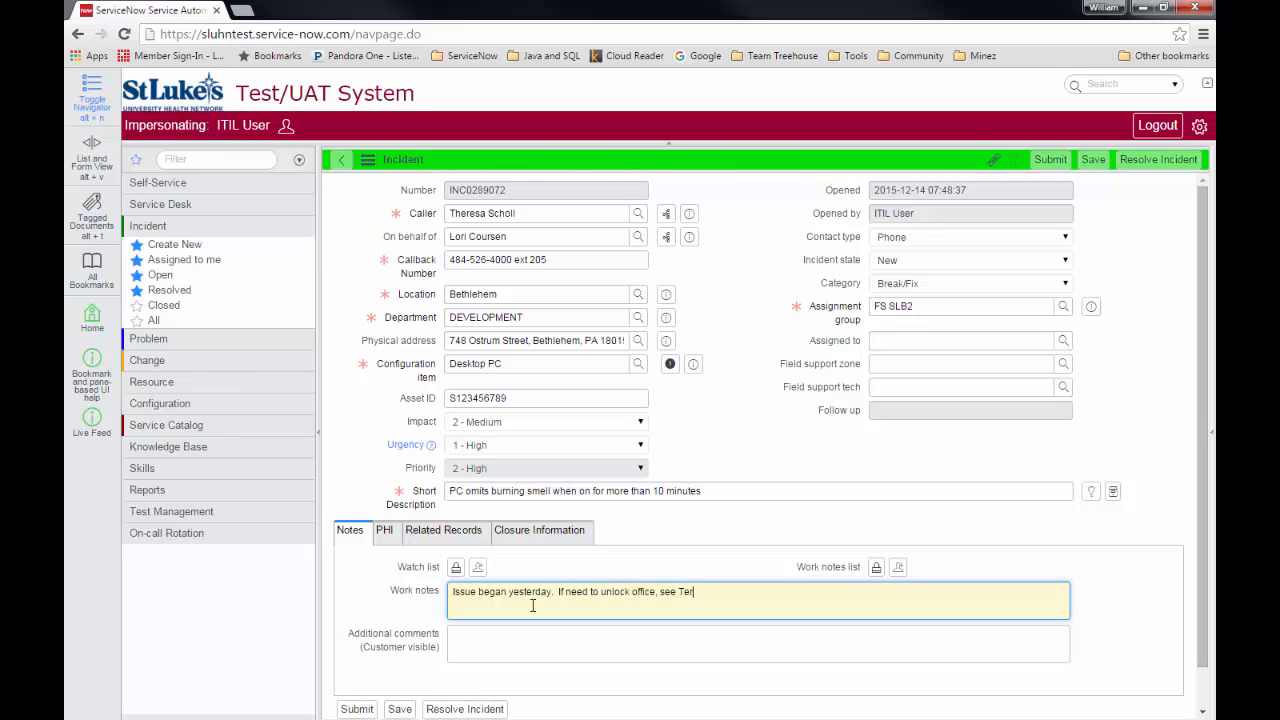
{"action": "type", "text": "ry at front desk"}
{"action": "left_click", "coordinate": [1048, 161]}
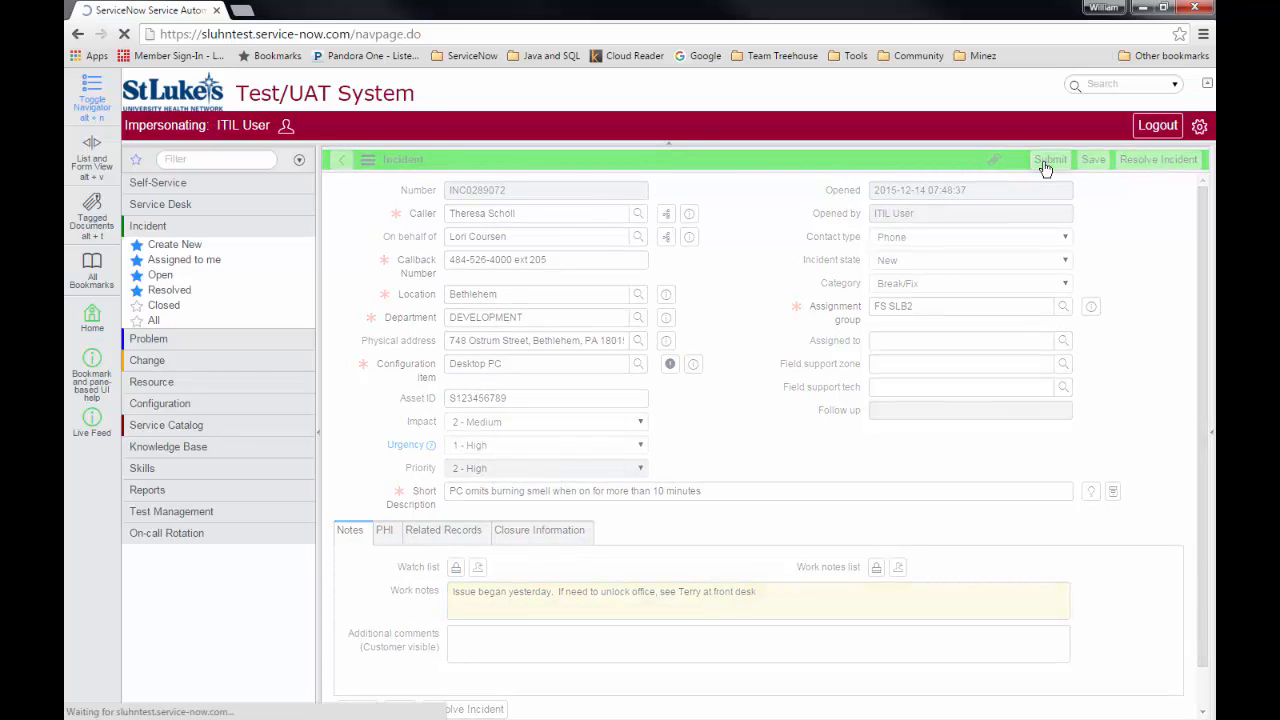